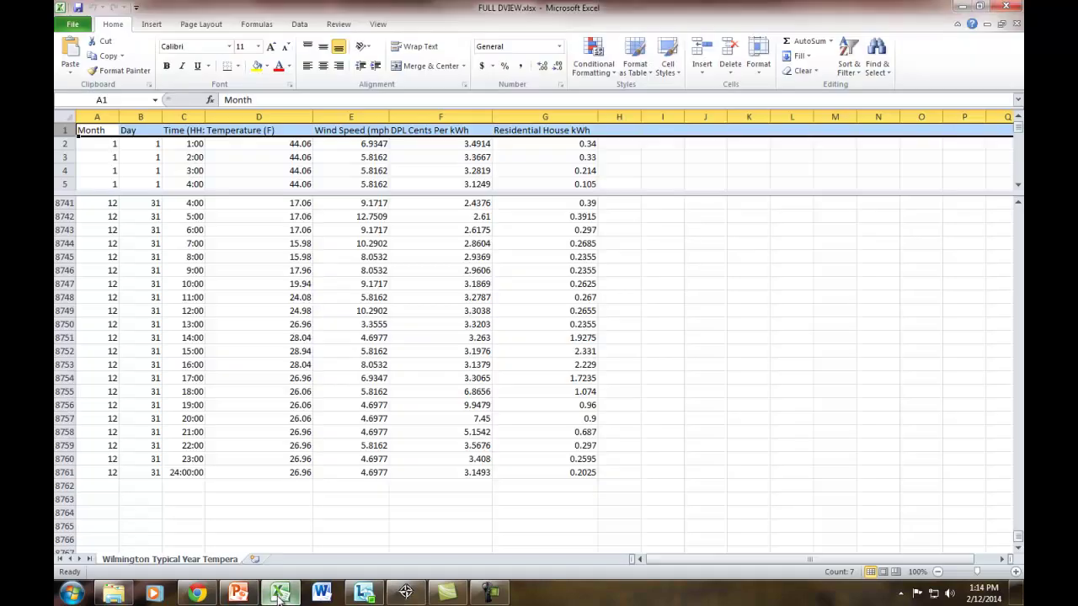
left_click(232, 246)
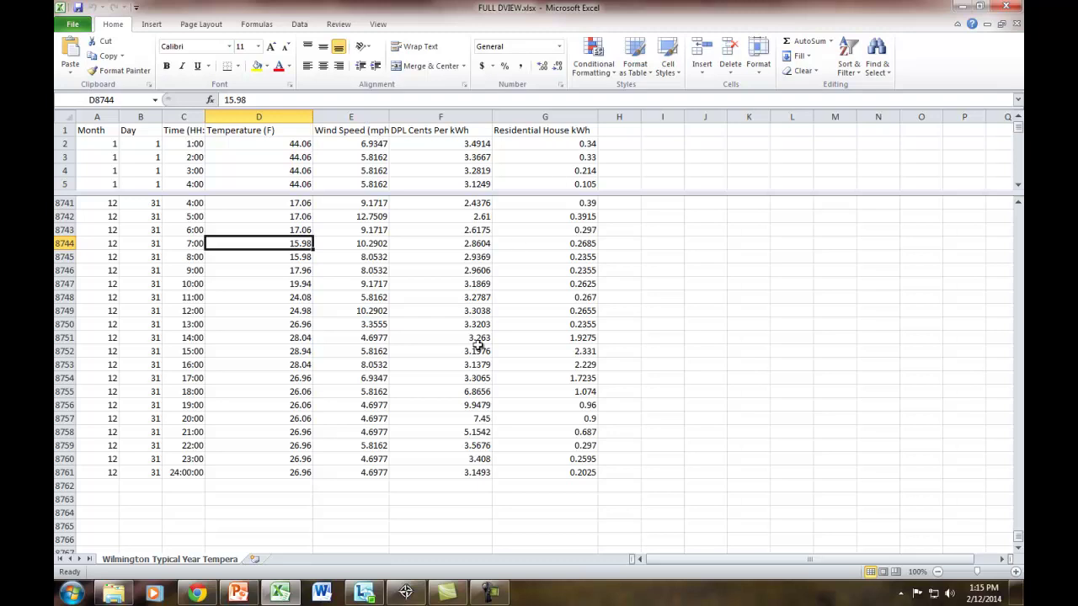
- Close the Excel workbook and bring DView back to the front
left_click(405, 593)
left_click(405, 593)
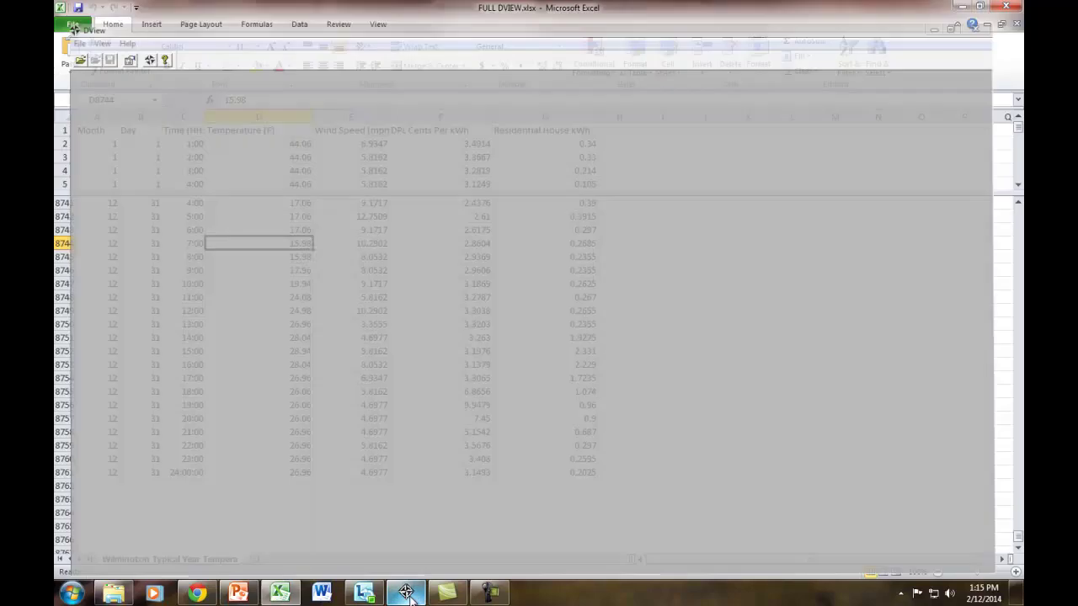
left_click(1008, 7)
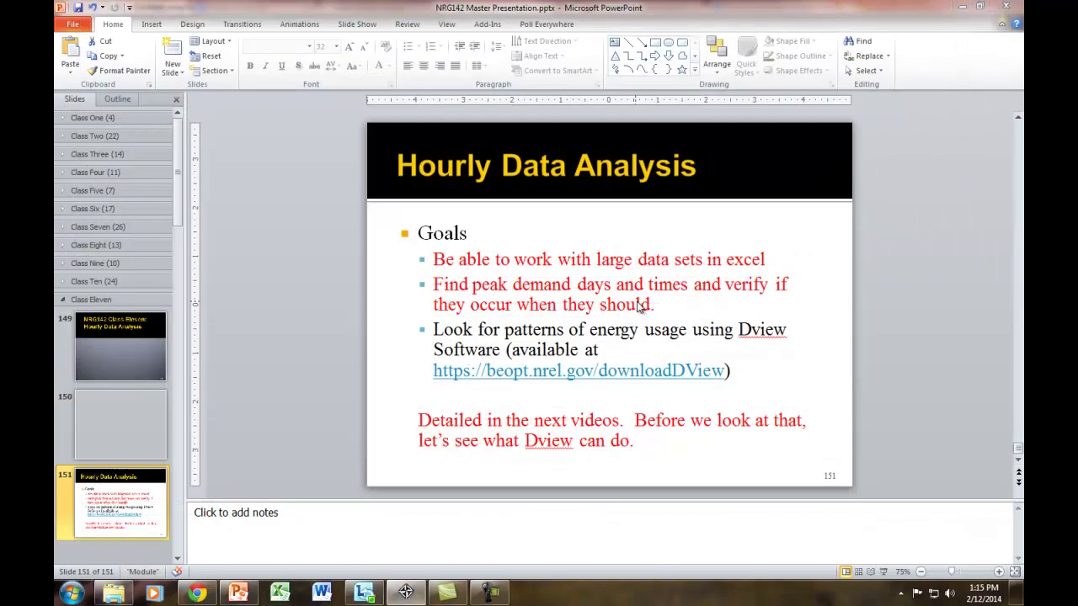
left_click(406, 593)
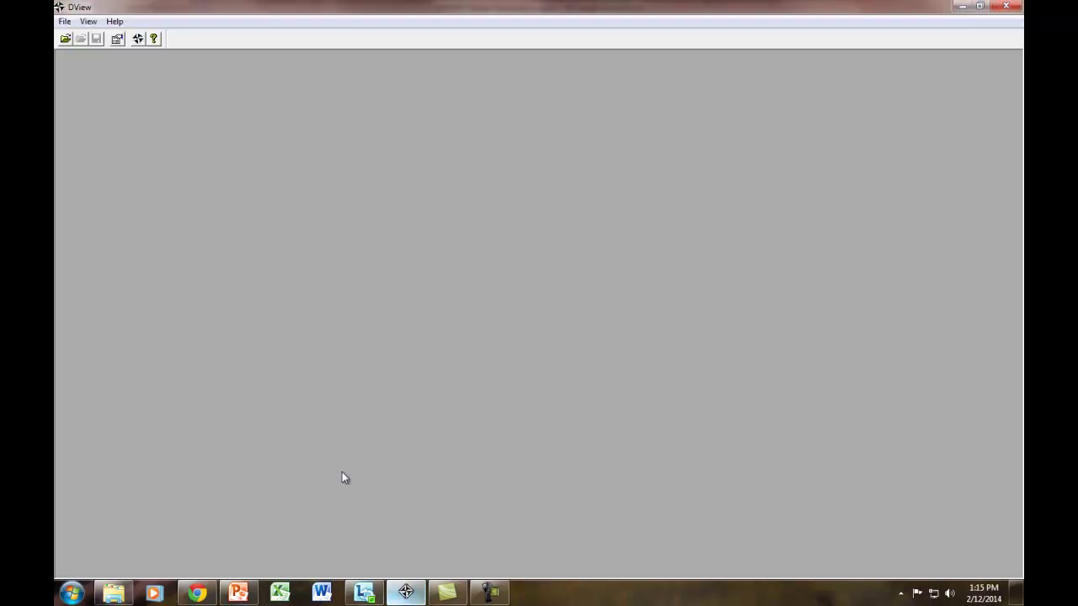
- Load FULL DVIEW.xlsx into DView and plot Temperature instead of Month
left_click(66, 39)
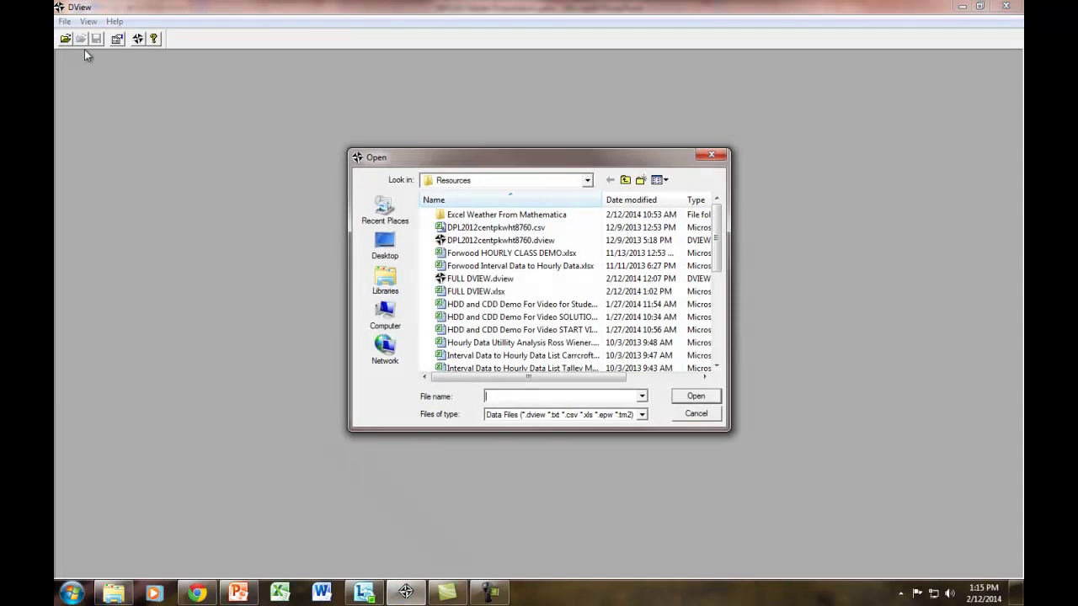
left_click(476, 291)
left_click(683, 397)
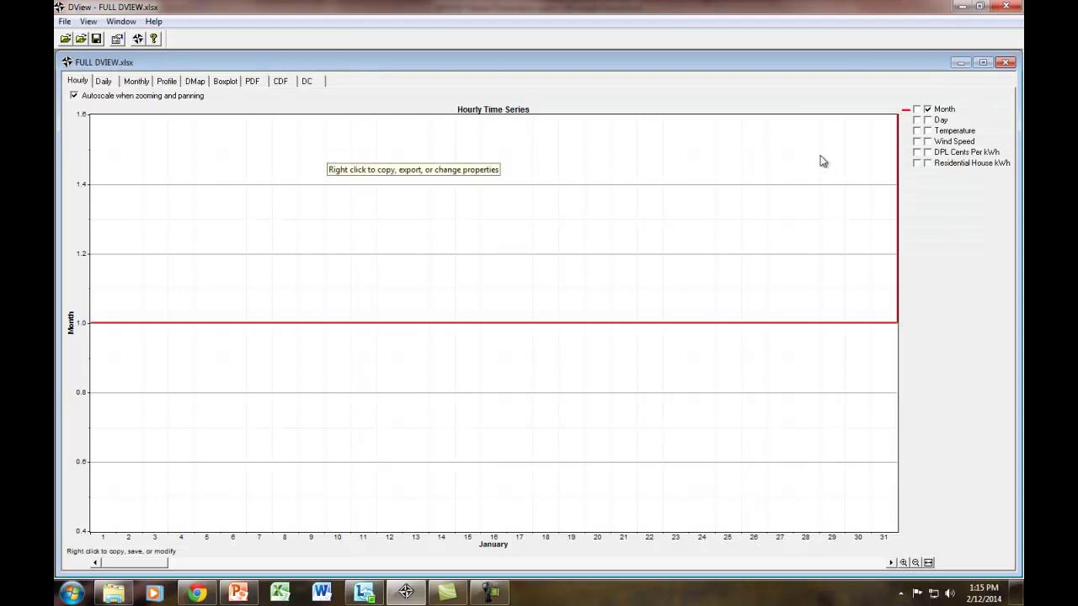
left_click(927, 109)
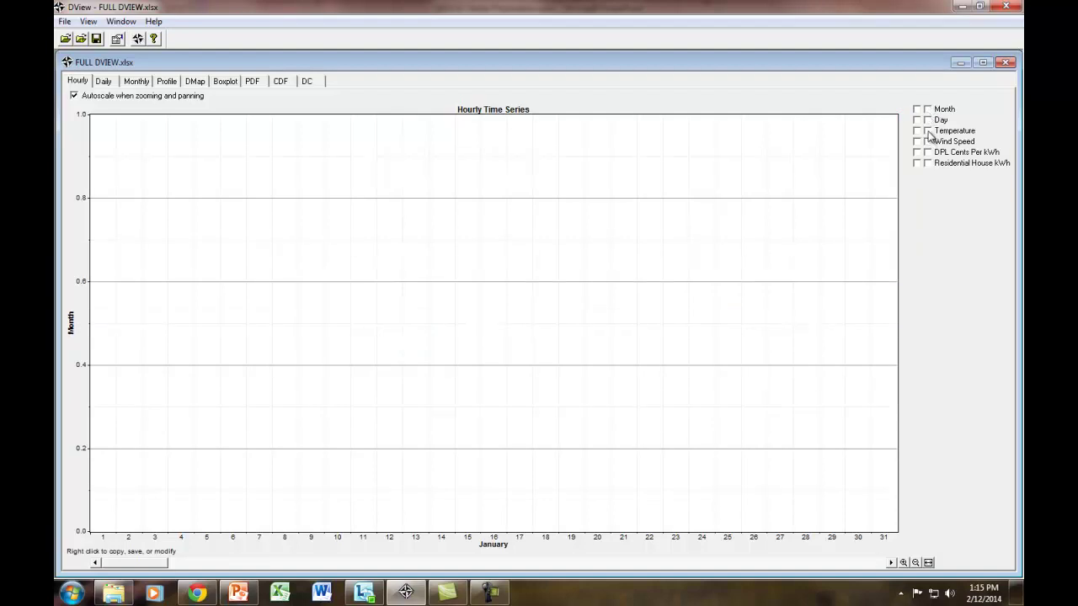
left_click(928, 132)
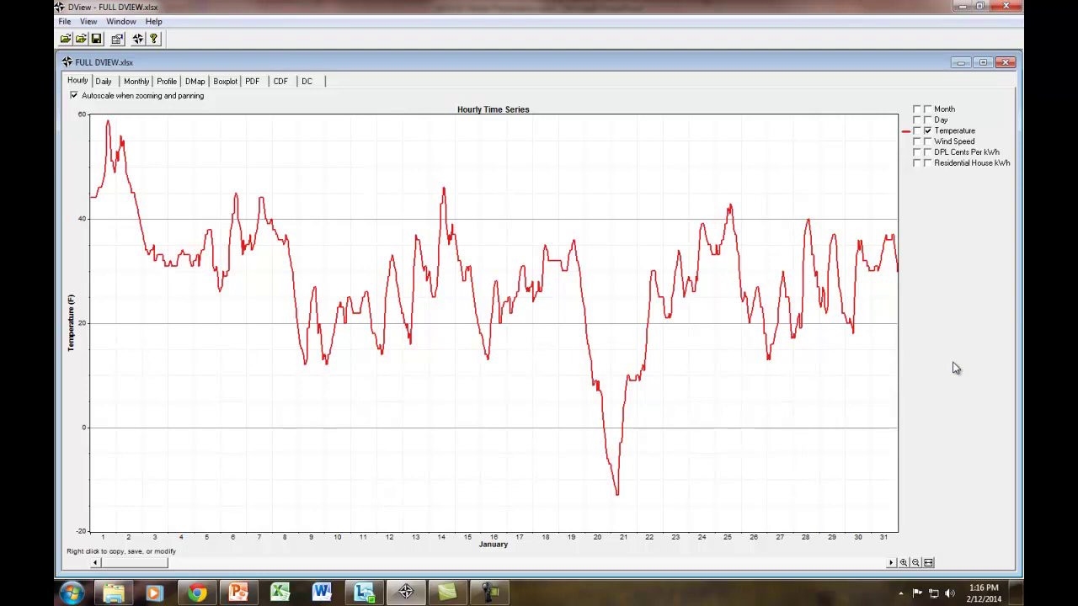
left_click(916, 563)
left_click(916, 563)
left_click(916, 563)
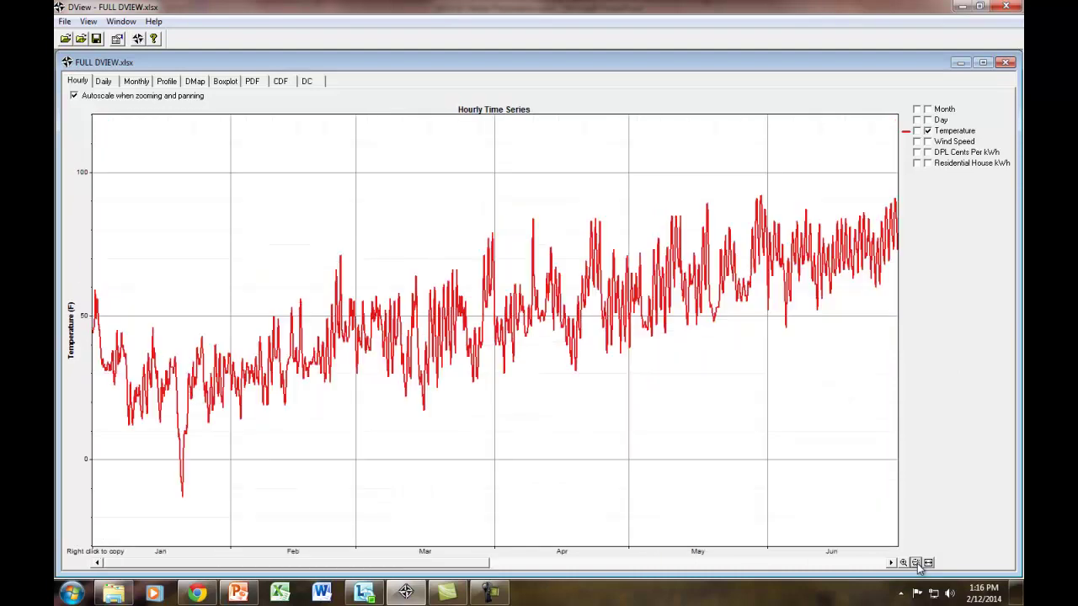
left_click(916, 564)
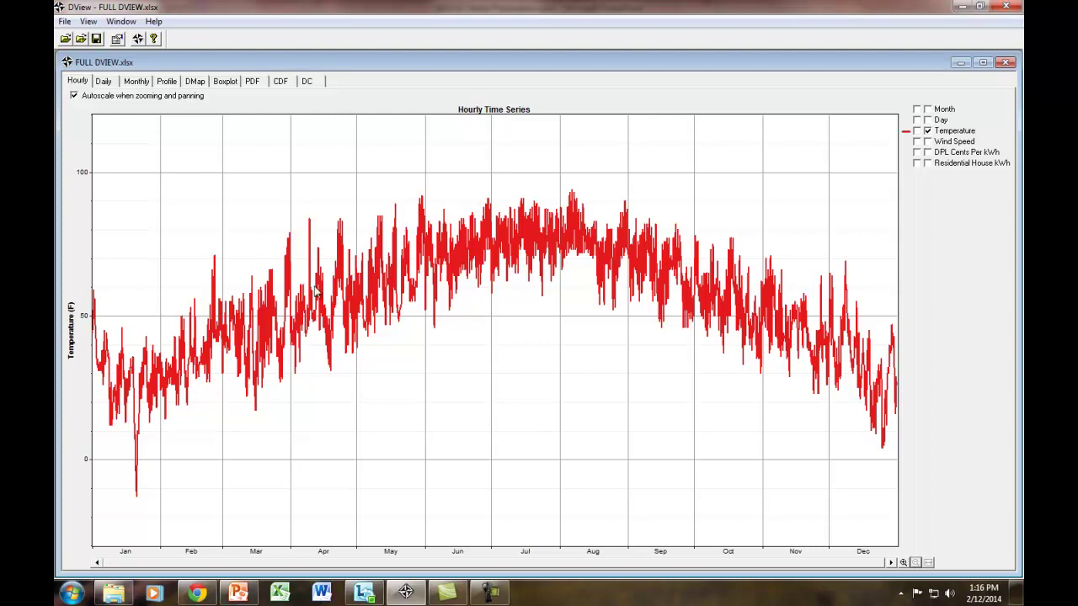
left_click(105, 82)
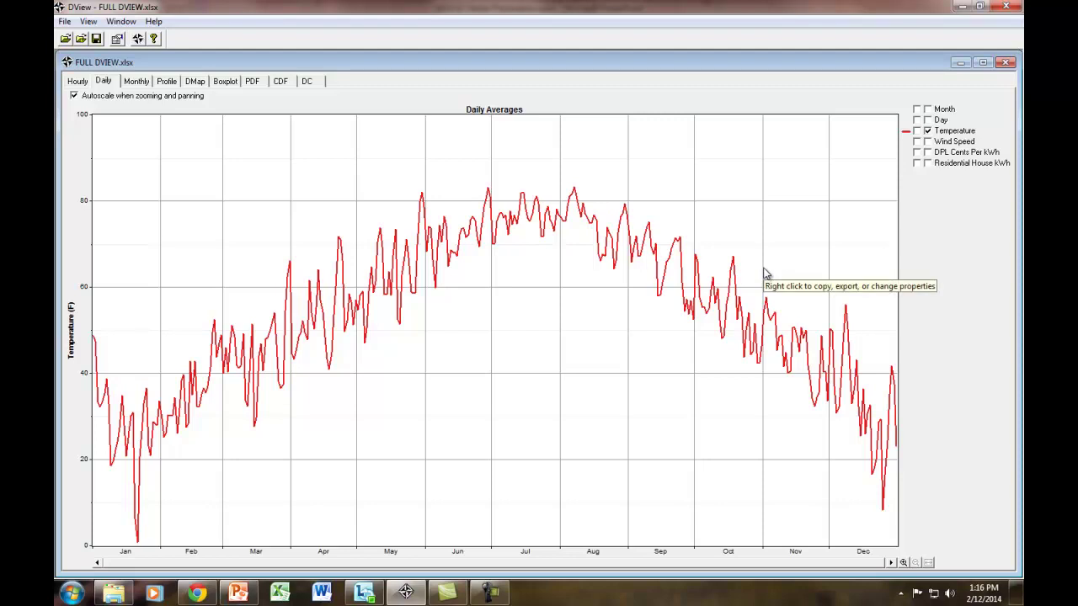
left_click(136, 82)
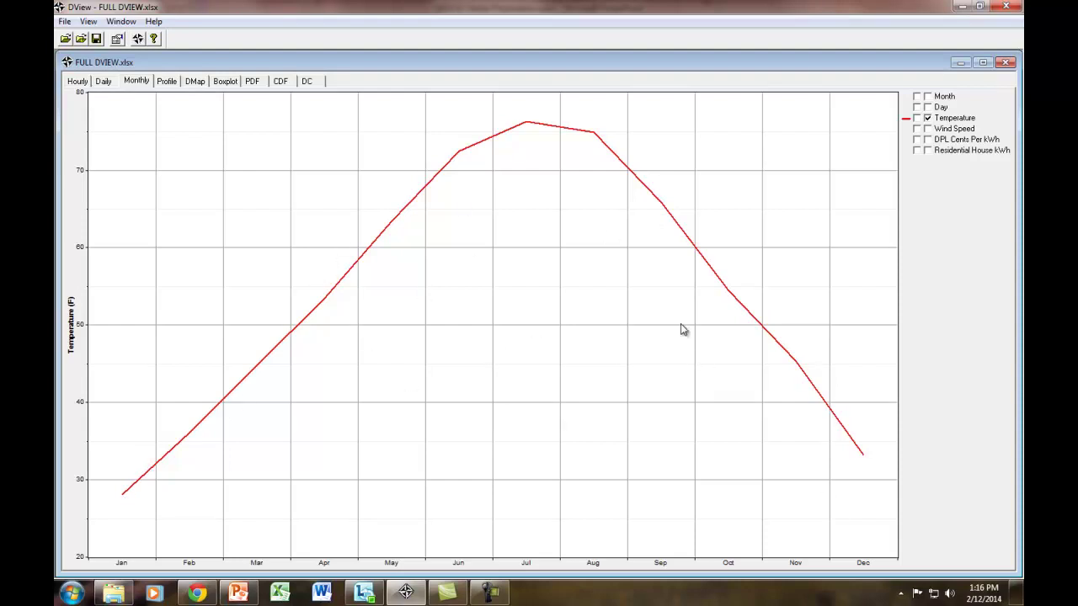
left_click(167, 82)
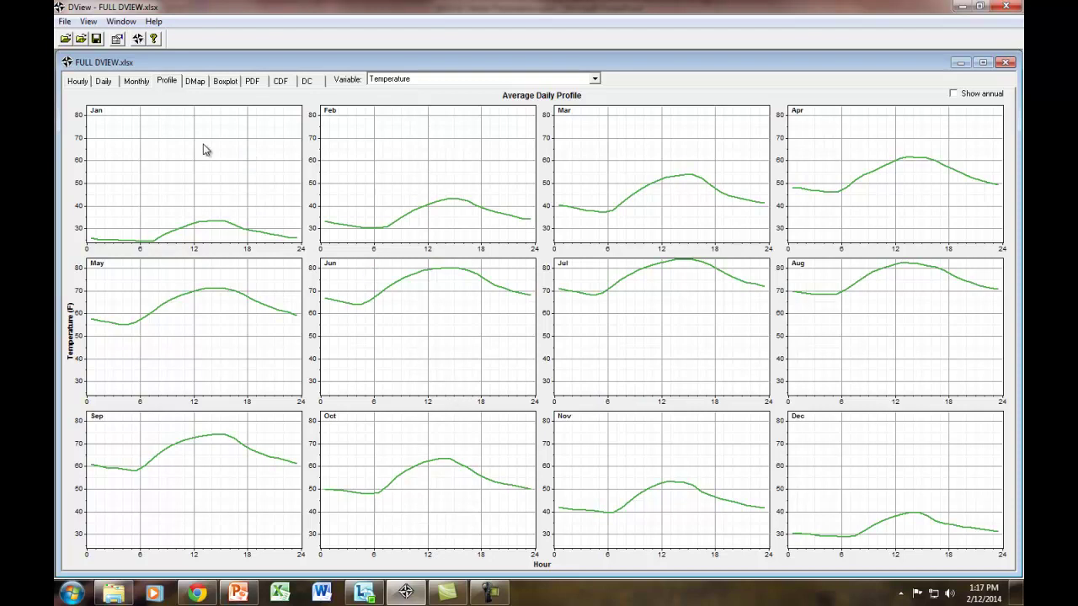
- Show Temperature as a DMap heatmap and set its chart fonts to the Large preset
left_click(194, 82)
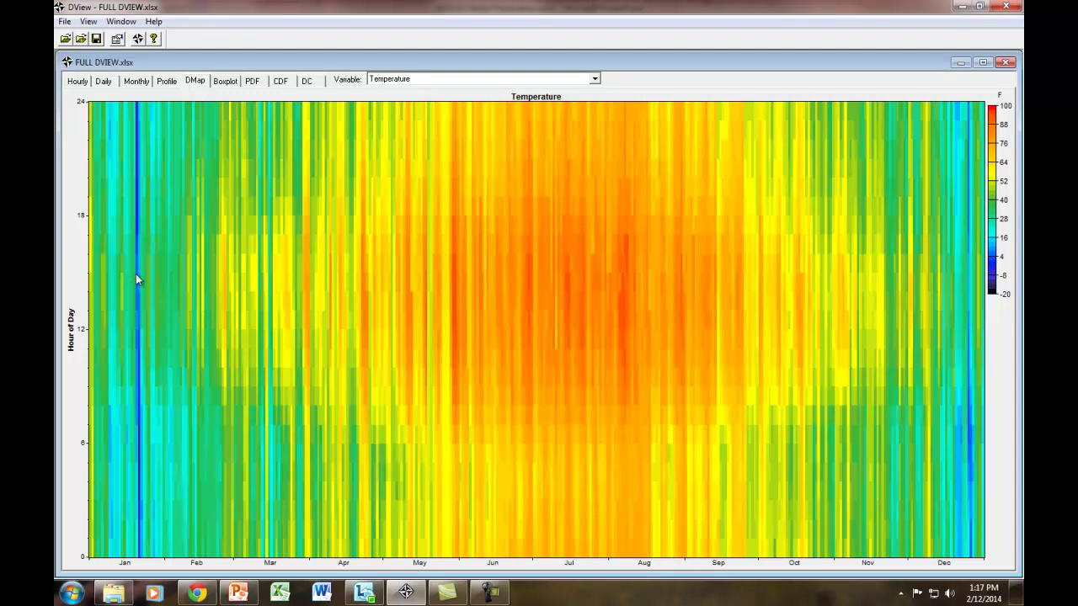
right_click(300, 196)
left_click(324, 211)
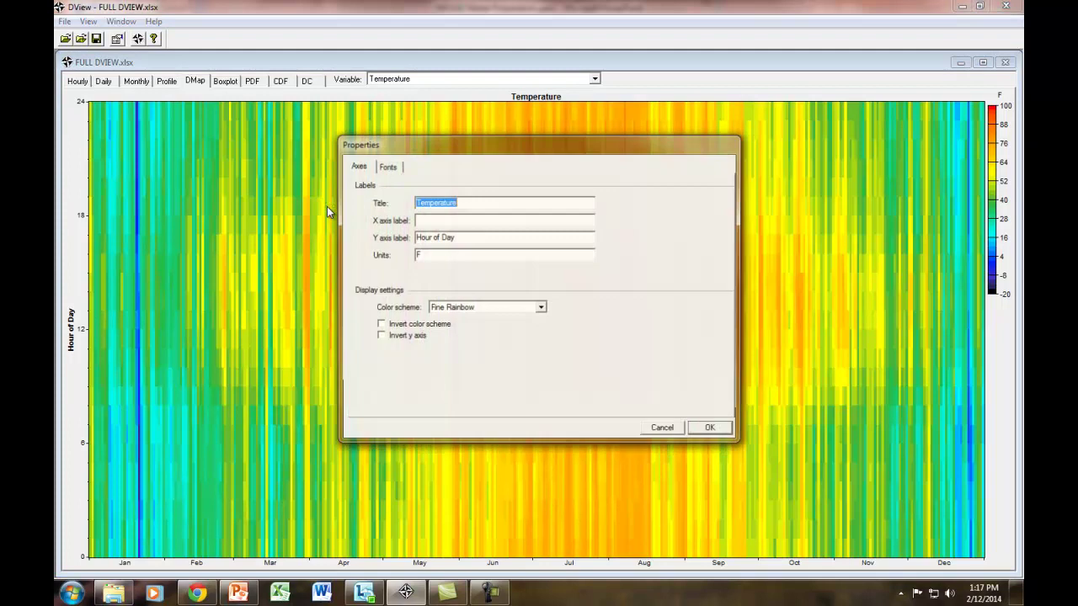
left_click(391, 167)
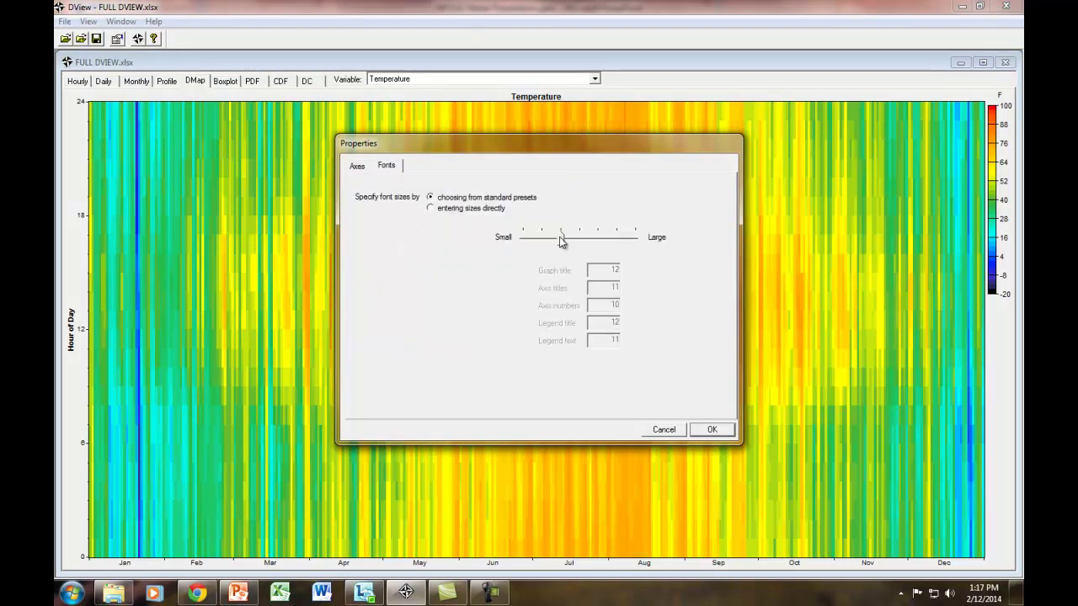
left_click_drag(562, 241, 648, 243)
left_click(711, 430)
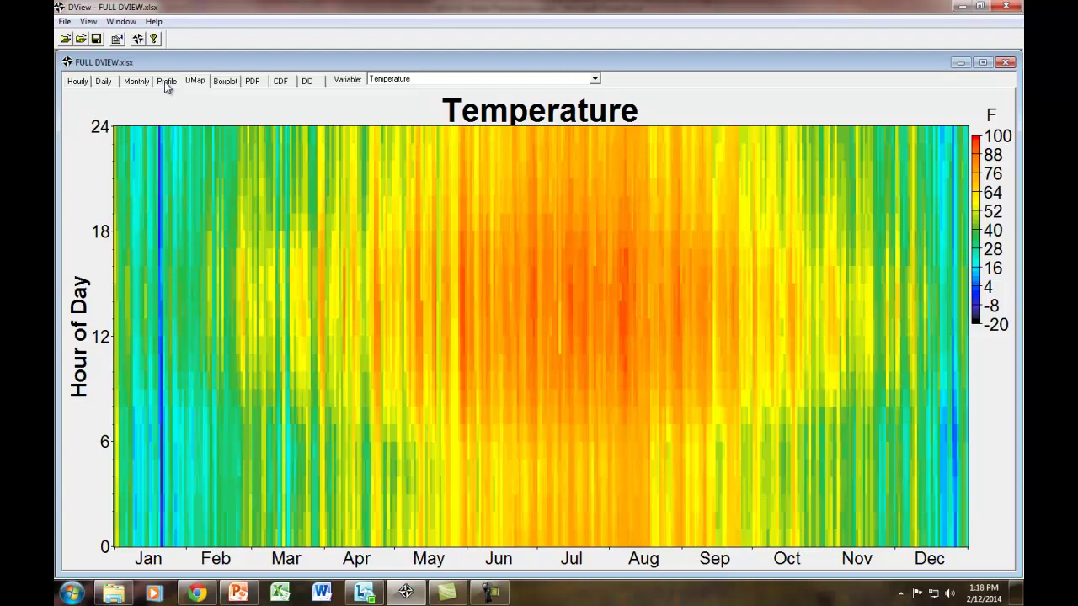
- Switch to the Profile charts and plot the Residential House kWh variable
left_click(166, 82)
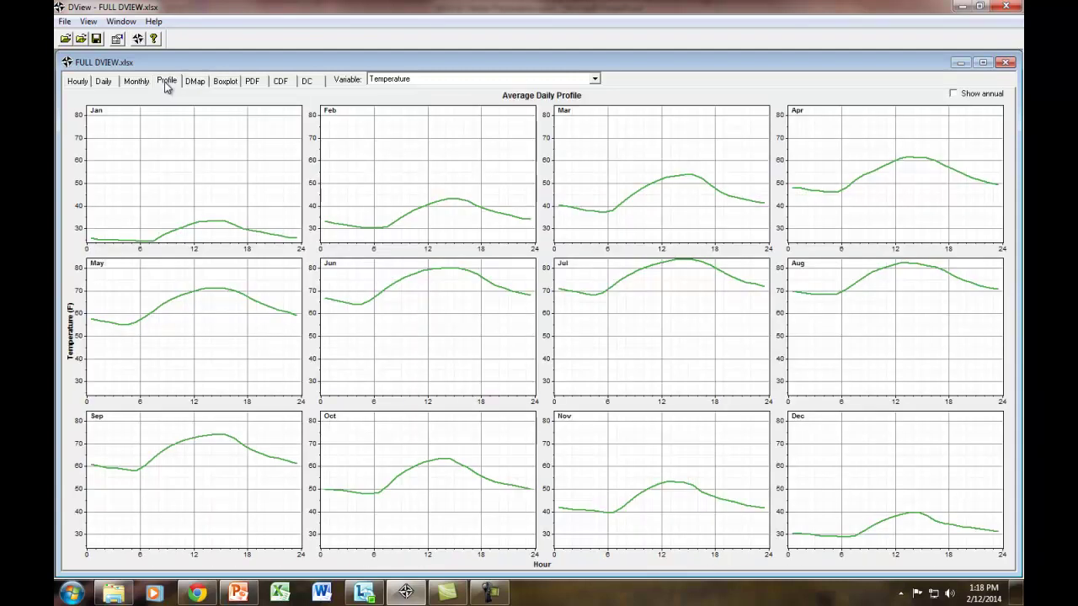
left_click(596, 78)
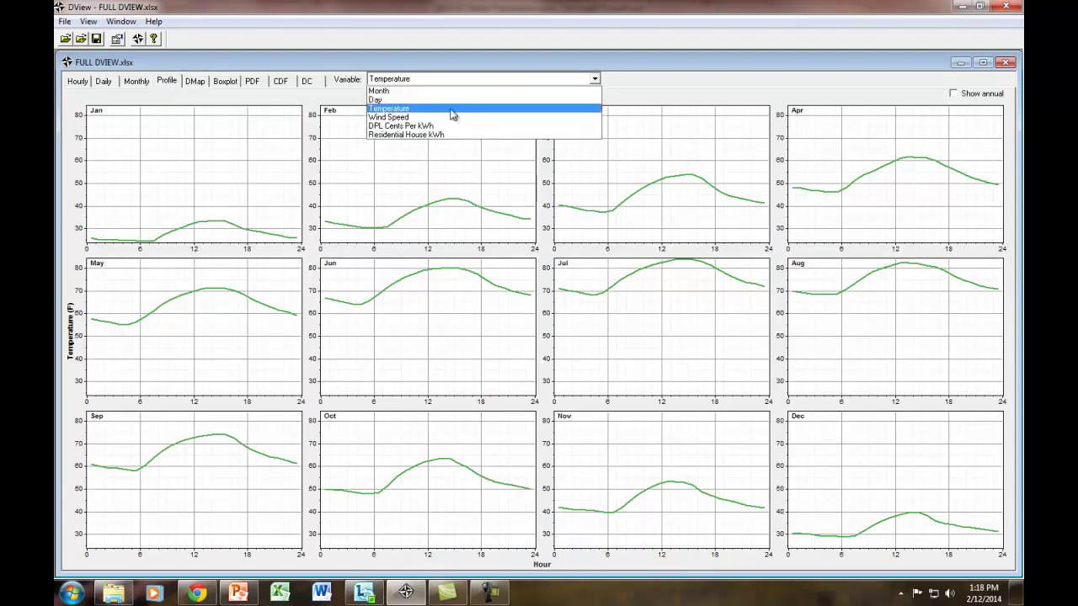
left_click(421, 134)
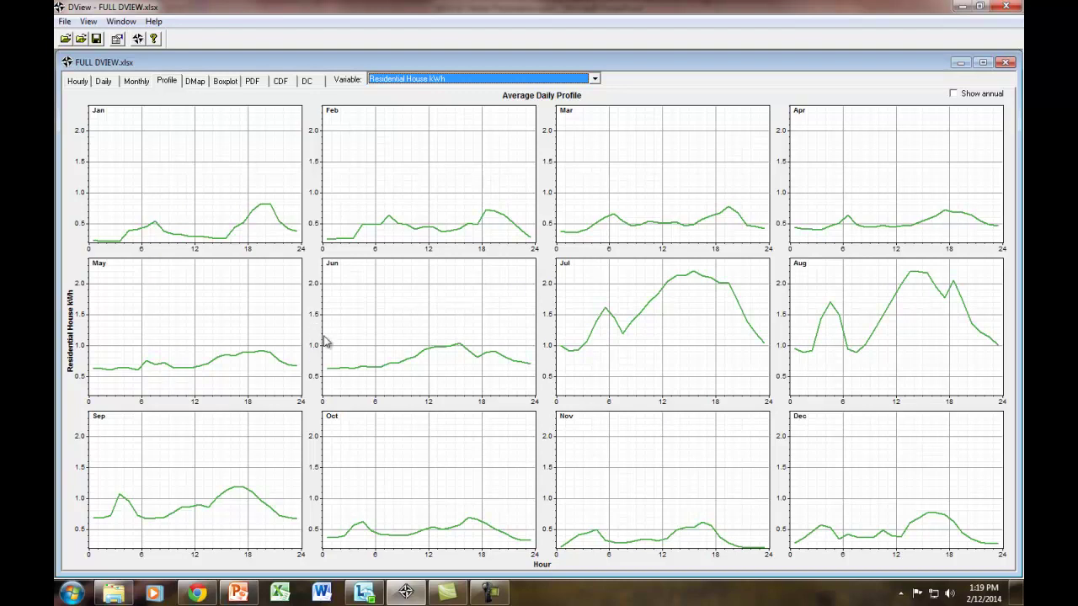
- Switch to the DMap view to see Residential House kWh by hour and month
left_click(200, 84)
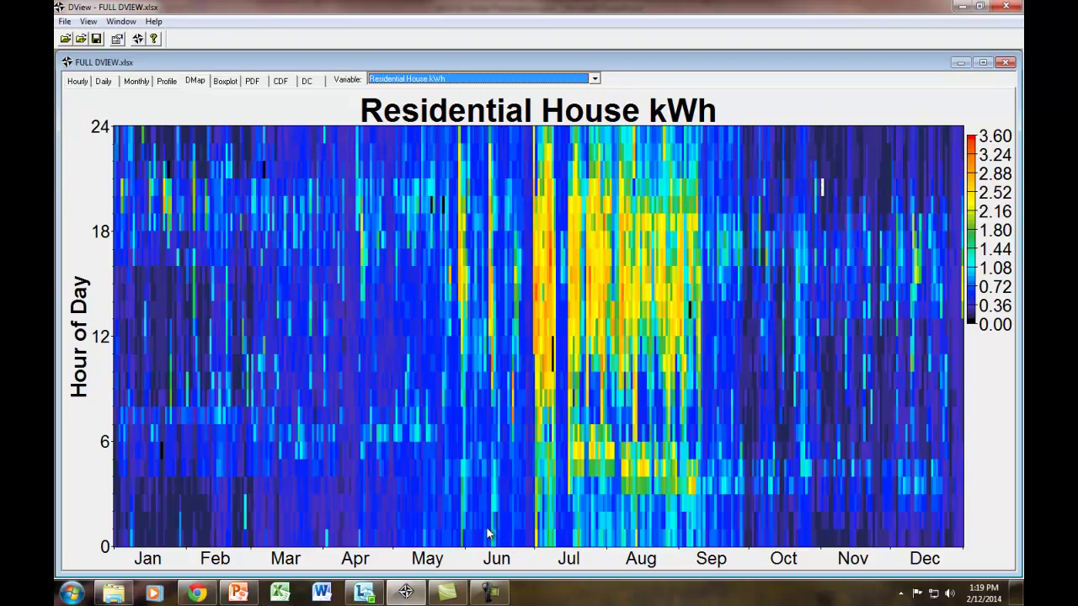
- Switch to the Profile charts and plot the DPL Cents Per kWh variable
left_click(167, 81)
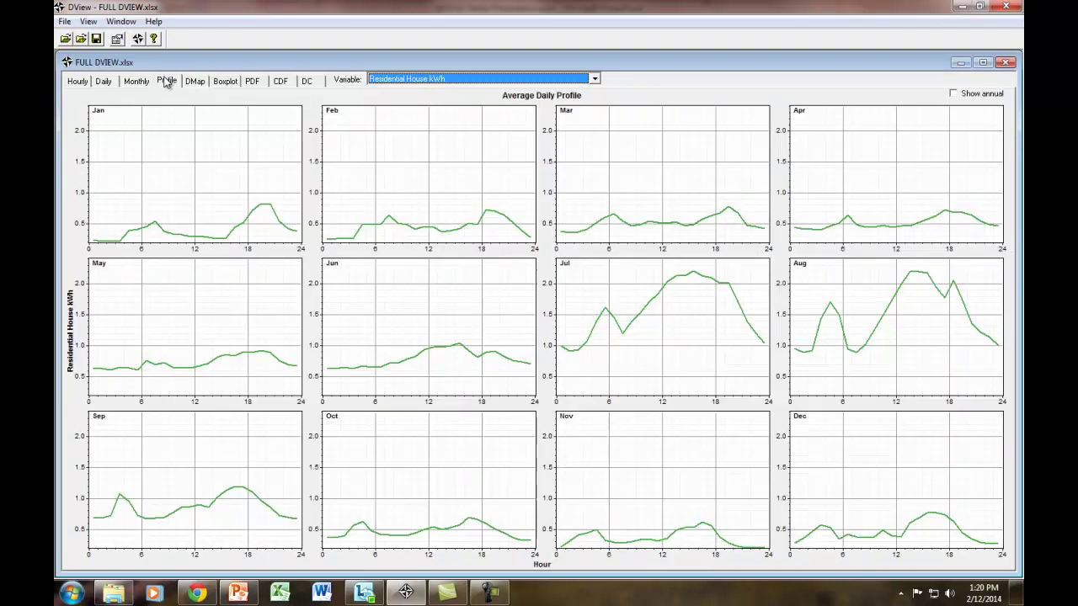
left_click(489, 78)
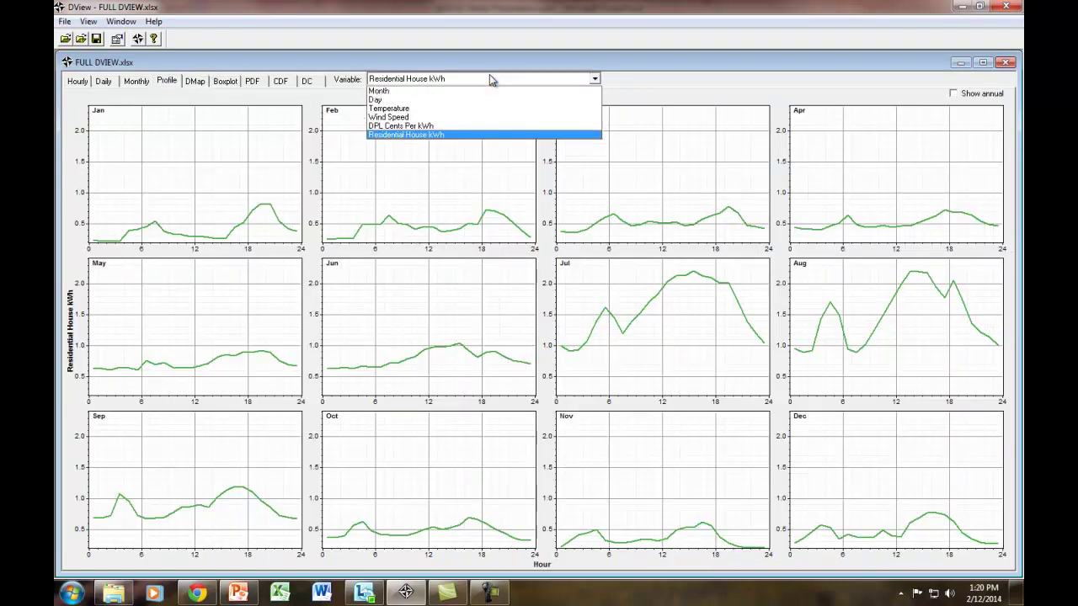
left_click(449, 127)
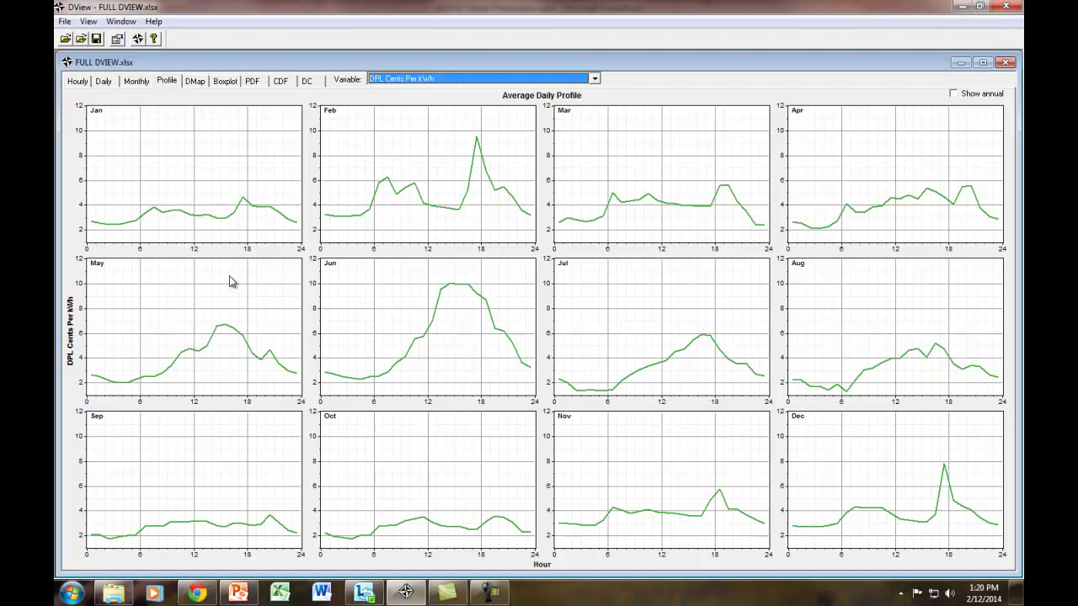
- Switch to the DMap view to see DPL Cents Per kWh by hour and month
left_click(194, 85)
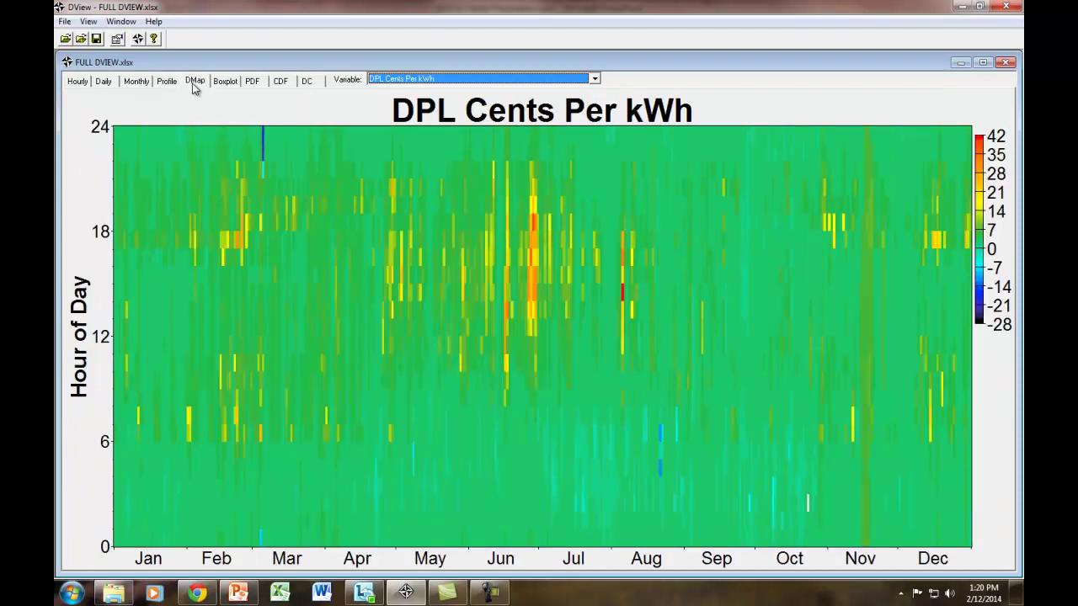